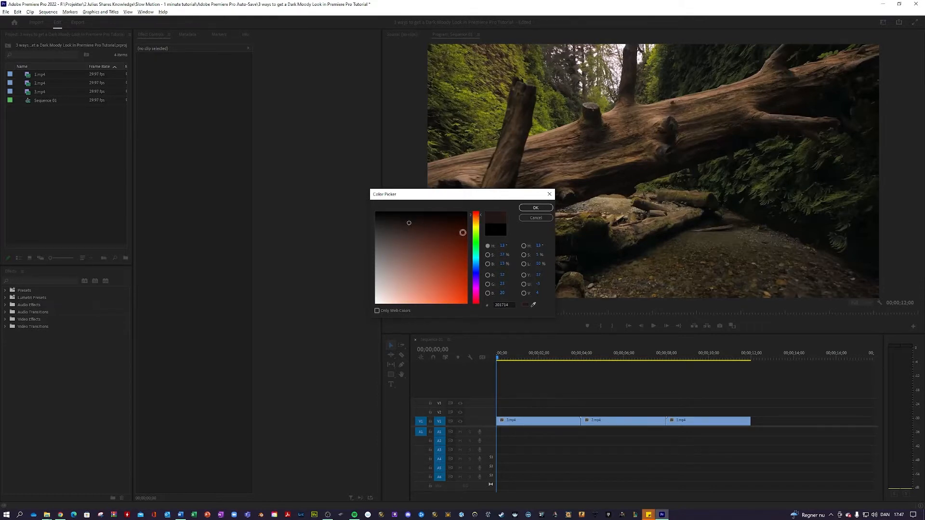
# Create a colour matte in the dark brown #201914, keeping the suggested name Color Matte.
pyautogui.click(477, 219)
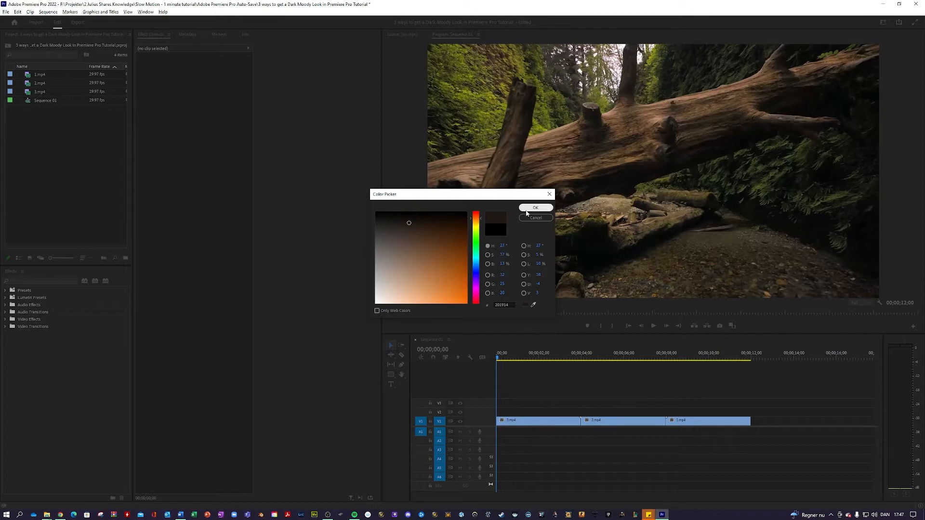
pyautogui.click(536, 207)
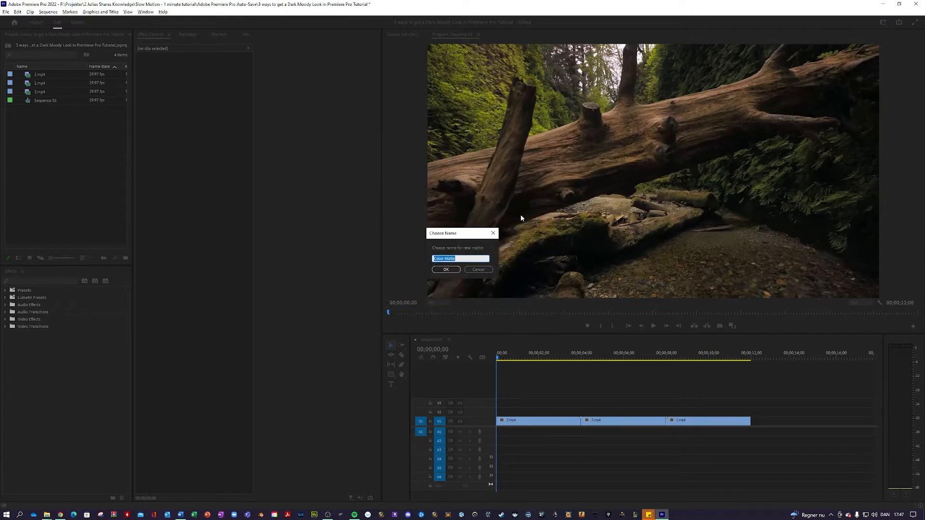
pyautogui.click(448, 270)
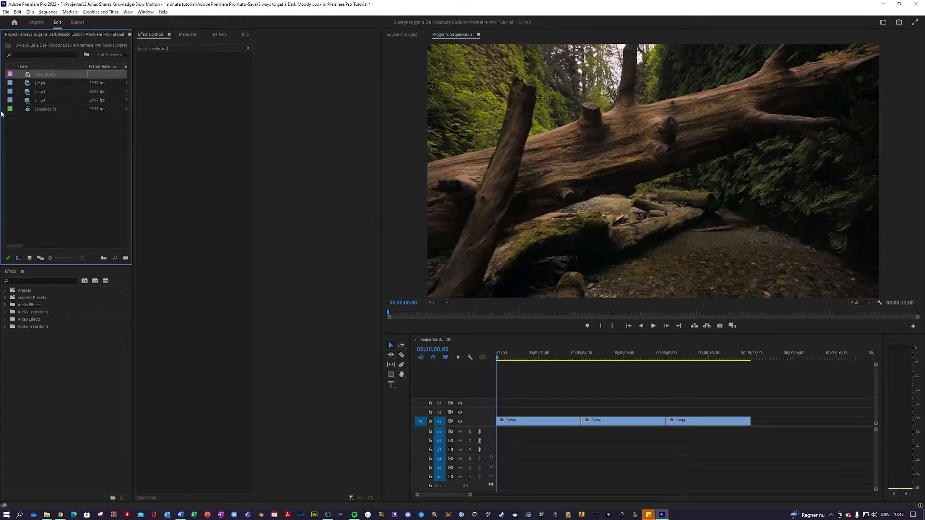
# Place the Color Matte on V2 above the first clip, trimmed to that clip's end, and select it.
pyautogui.moveTo(542, 350); pyautogui.dragTo(498, 412)
pyautogui.moveTo(600, 412); pyautogui.dragTo(580, 411)
pyautogui.click(505, 357)
pyautogui.click(521, 412)
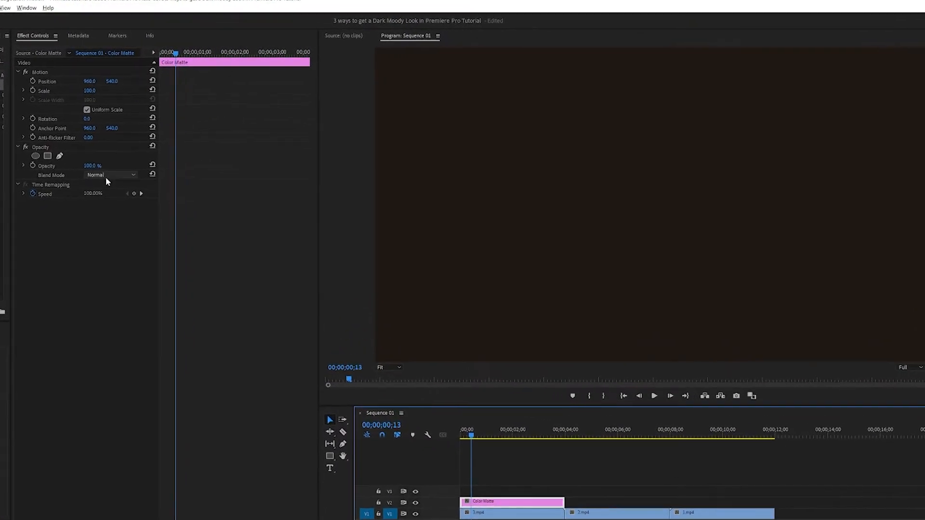
# Set the matte's blend mode to Soft Light and compare the picture with track V2 hidden and shown.
pyautogui.click(97, 178)
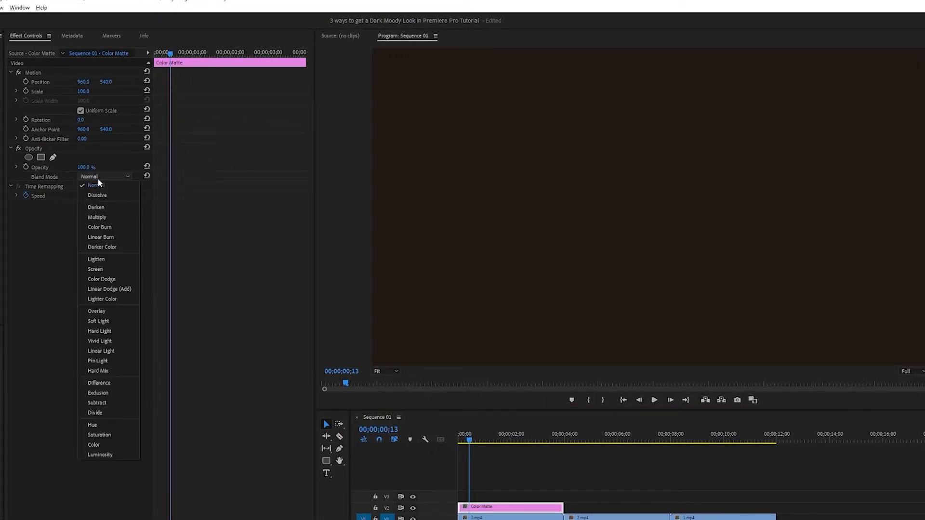
pyautogui.click(96, 321)
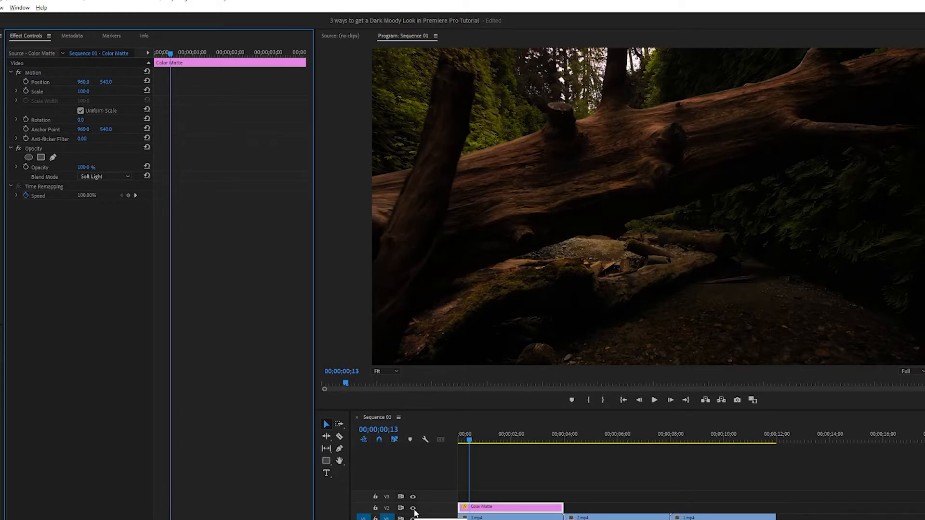
pyautogui.click(413, 509)
pyautogui.click(414, 509)
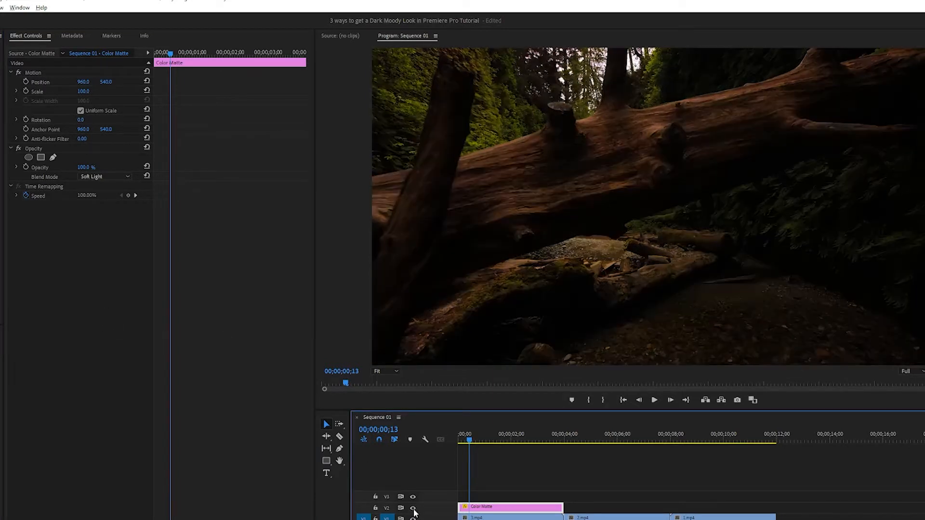
# Lower the Color Matte's opacity to about 65% and play the sequence to review the look.
pyautogui.moveTo(470, 440)
pyautogui.mouseDown()
pyautogui.moveTo(449, 439)
pyautogui.moveTo(464, 440)
pyautogui.mouseUp()
pyautogui.click(89, 177)
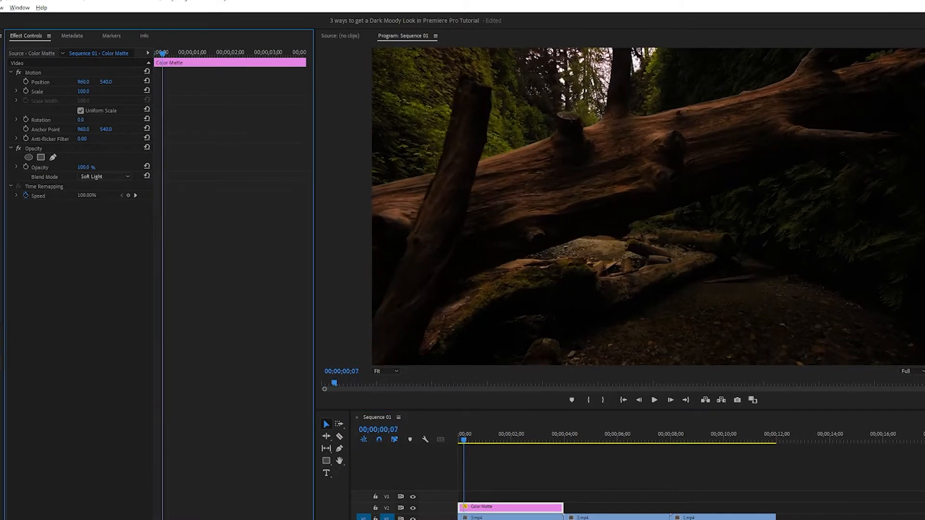
pyautogui.moveTo(83, 167); pyautogui.dragTo(65, 167)
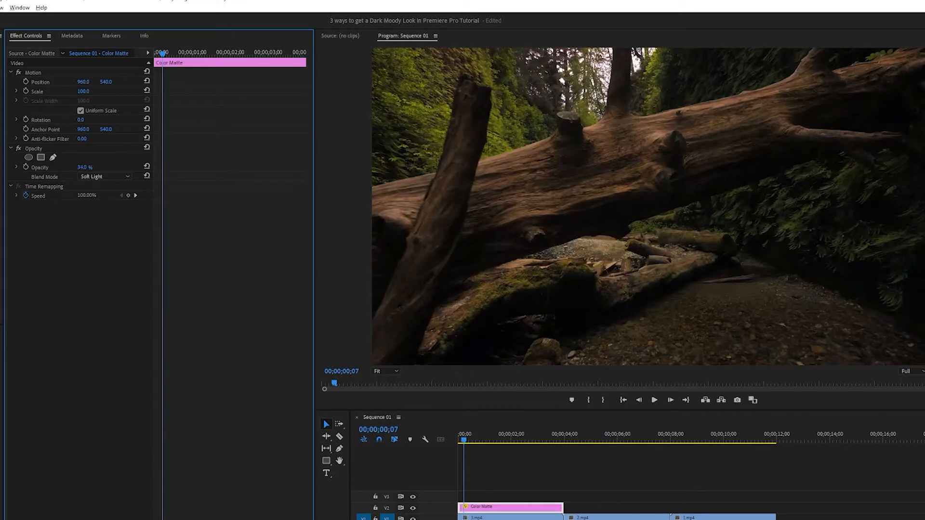
pyautogui.moveTo(85, 168); pyautogui.dragTo(93, 168)
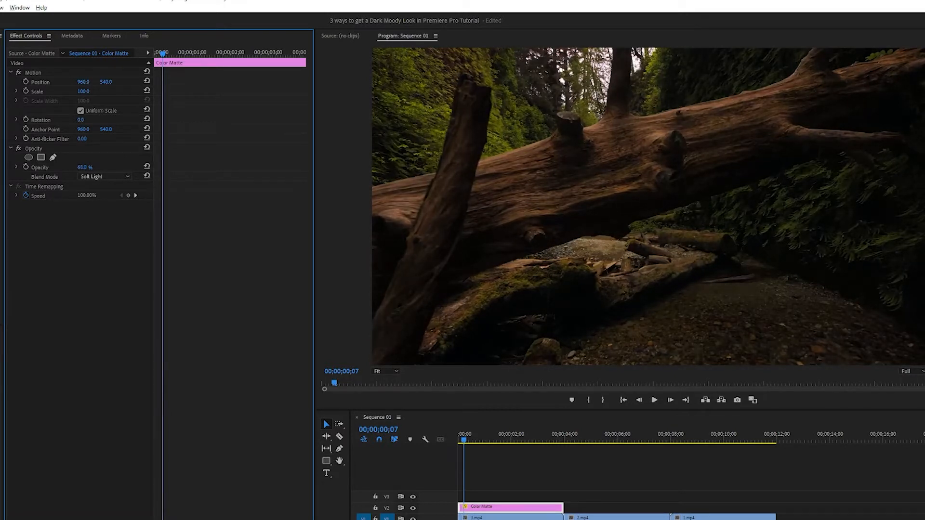
pyautogui.click(466, 439)
pyautogui.press('space')
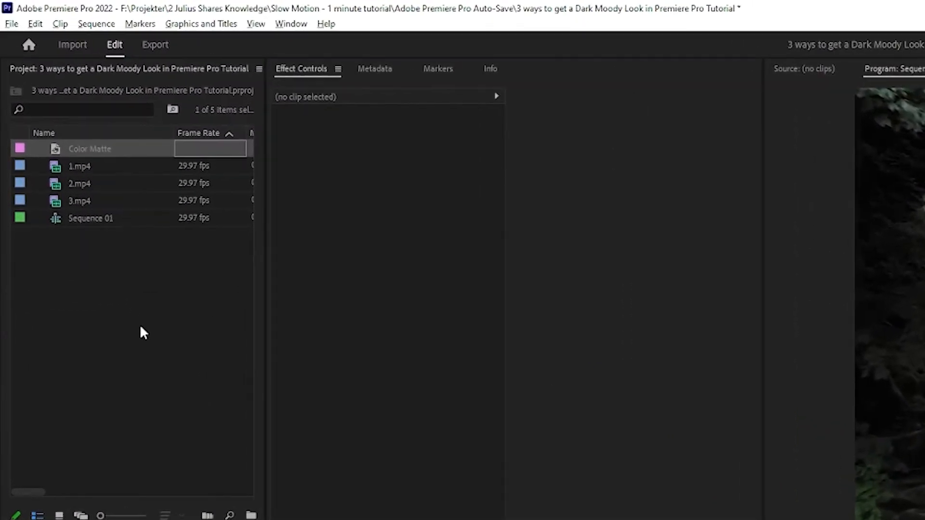
# Create a 1920 × 1080 adjustment layer at 29.97 fps and place it on V2 above the second clip.
pyautogui.rightClick(143, 333)
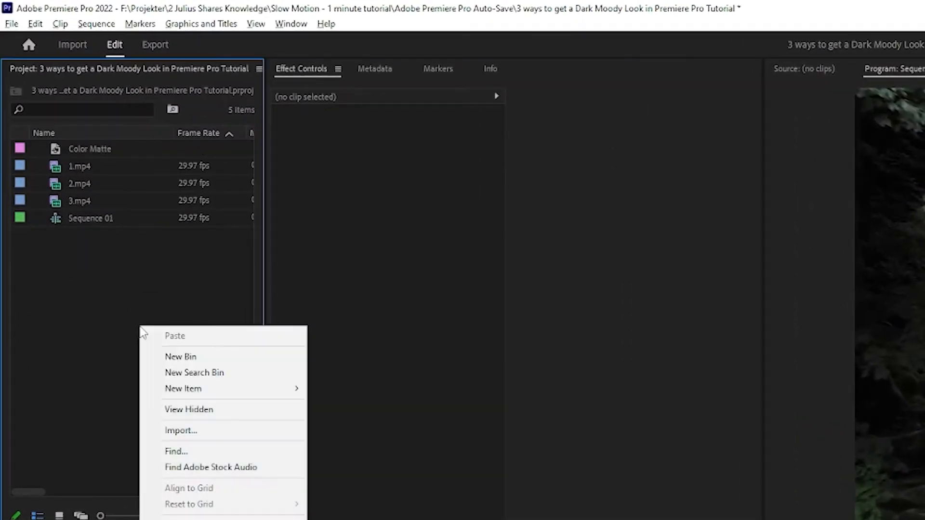
pyautogui.moveTo(203, 390)
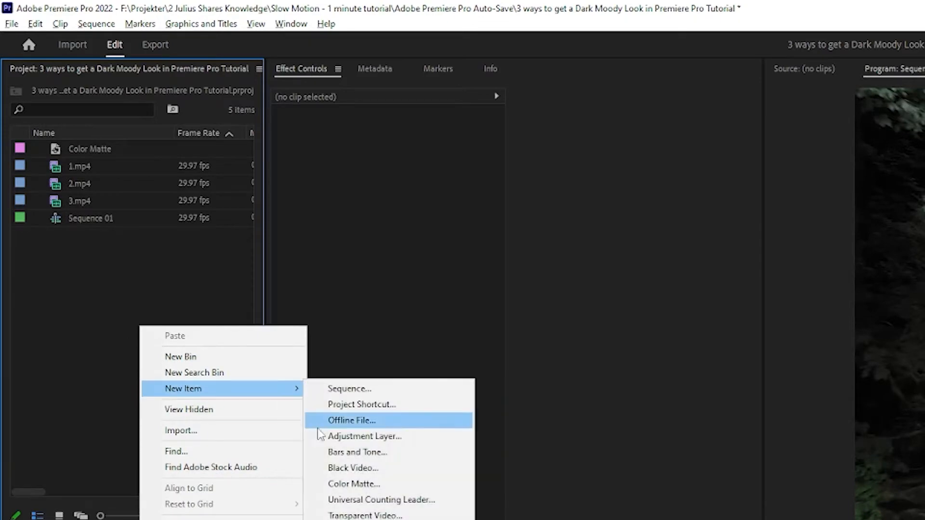
pyautogui.click(364, 436)
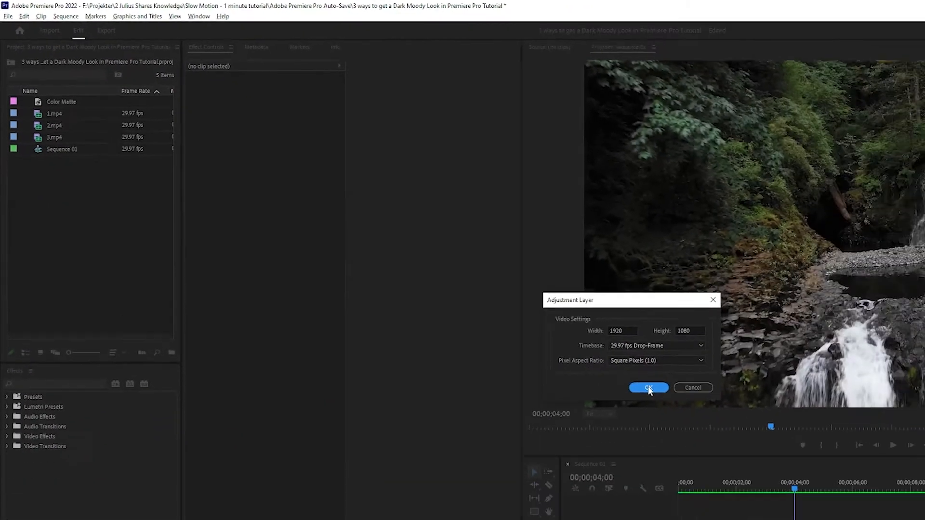
pyautogui.press('Return')
pyautogui.moveTo(28, 76); pyautogui.dragTo(584, 412)
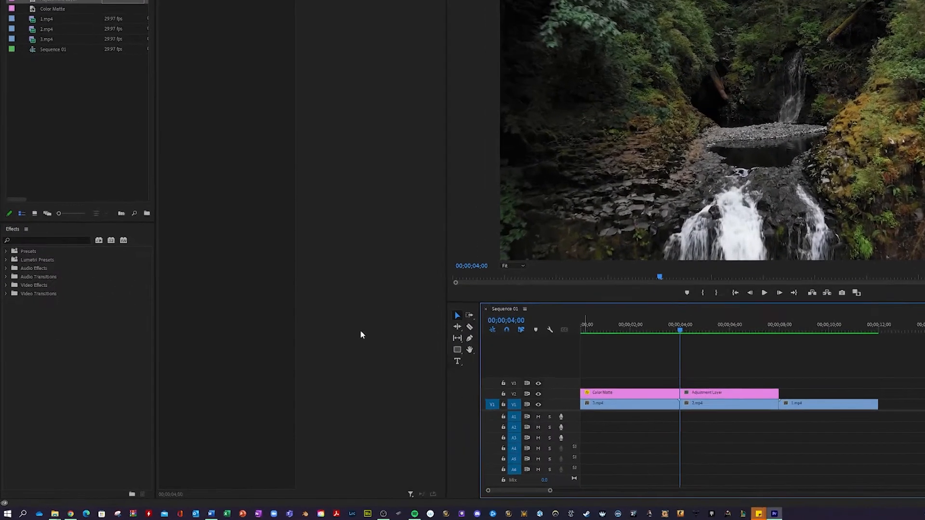
# Apply the Lumetri Color effect to the adjustment layer above the second clip, with the playhead within that clip.
pyautogui.click(6, 285)
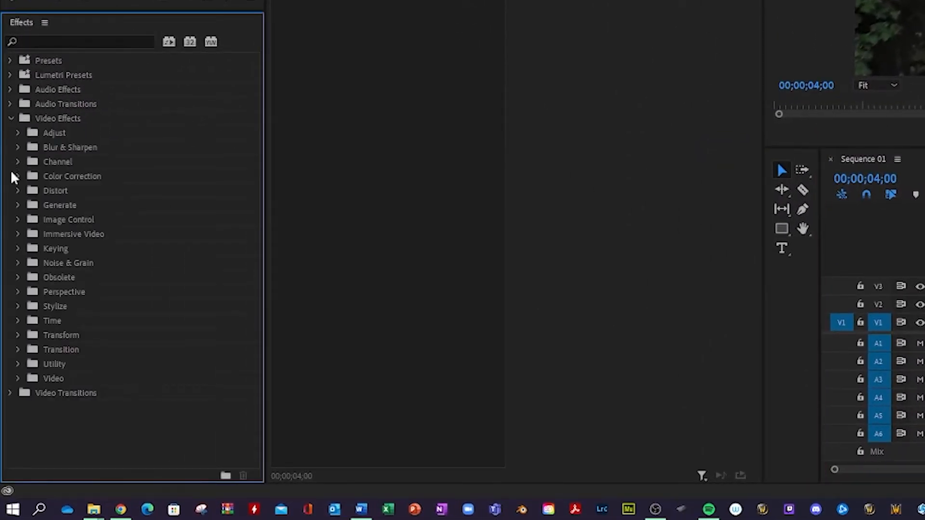
pyautogui.click(17, 176)
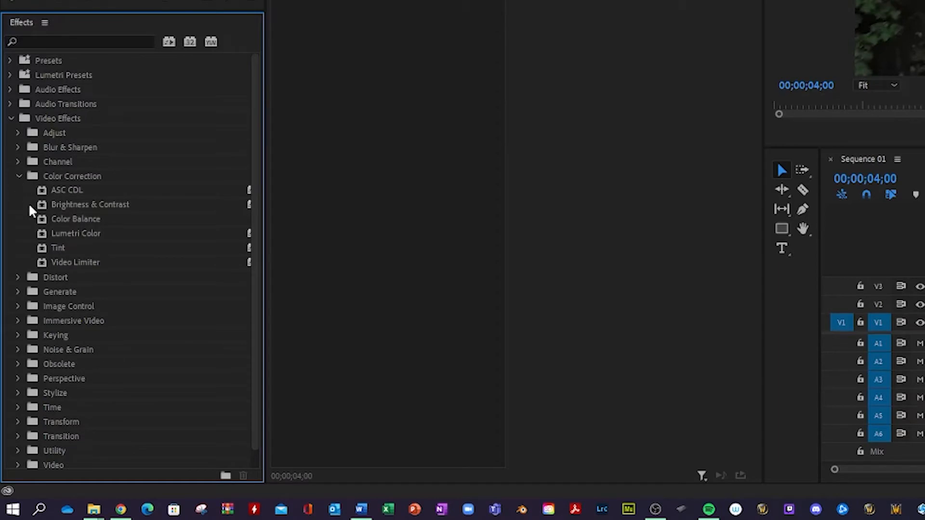
pyautogui.moveTo(46, 233); pyautogui.dragTo(924, 319)
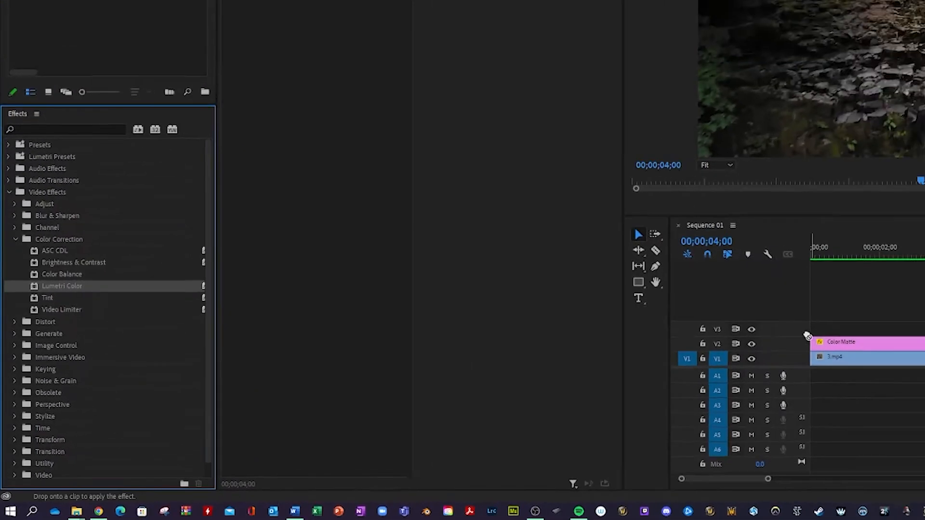
pyautogui.moveTo(684, 407); pyautogui.dragTo(684, 397)
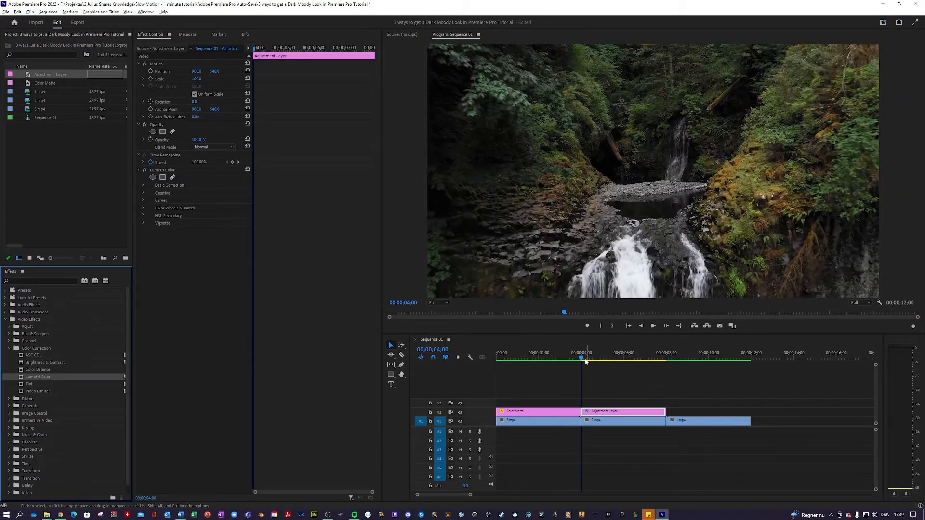
pyautogui.moveTo(586, 361); pyautogui.dragTo(596, 359)
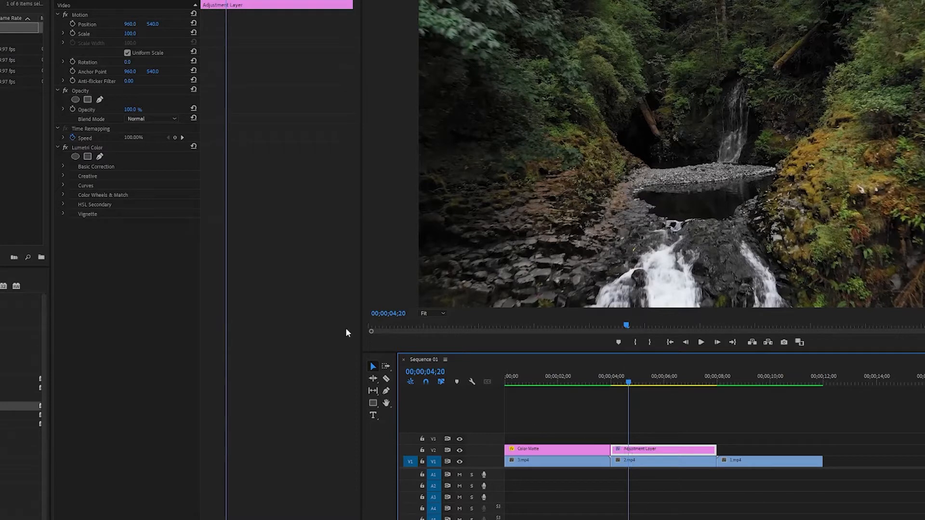
# Set the Lumetri Basic Correction Temperature to -29 and compare the picture with the effect off and on.
pyautogui.click(63, 166)
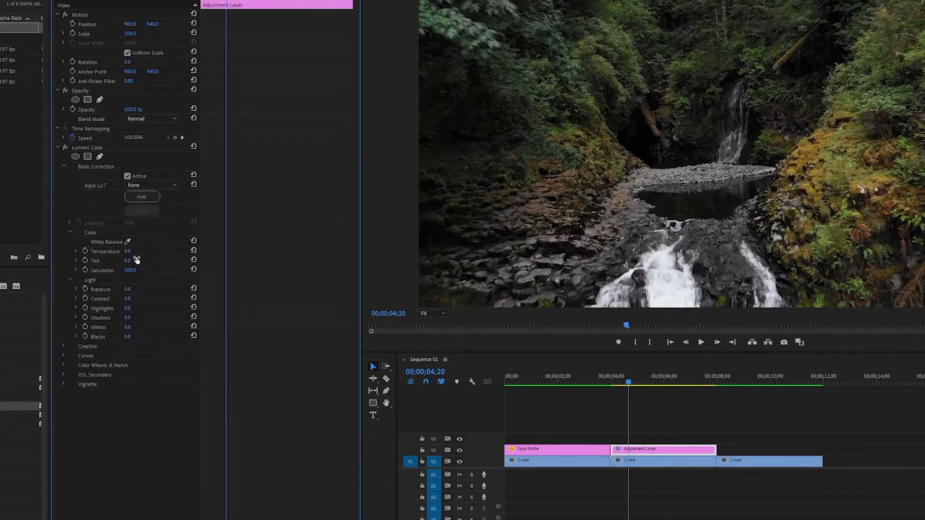
pyautogui.moveTo(133, 255); pyautogui.dragTo(115, 255)
pyautogui.click(64, 147)
pyautogui.click(65, 147)
pyautogui.click(64, 147)
pyautogui.click(64, 147)
pyautogui.click(64, 147)
pyautogui.click(65, 147)
# Set the second clip's Lumetri Tint to 15 and Exposure to -1.
pyautogui.click(129, 262)
pyautogui.write('15')
pyautogui.press('Return')
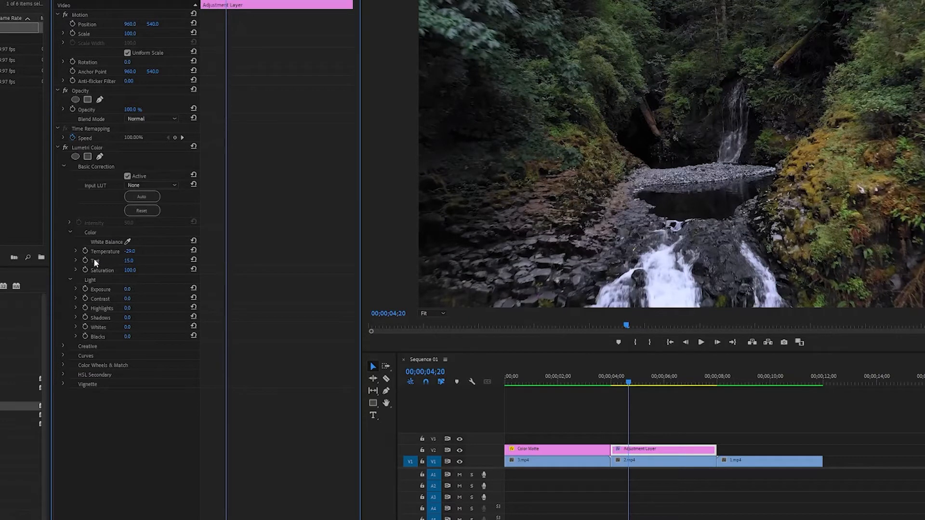
pyautogui.click(126, 289)
pyautogui.write('-1')
pyautogui.press('Return')
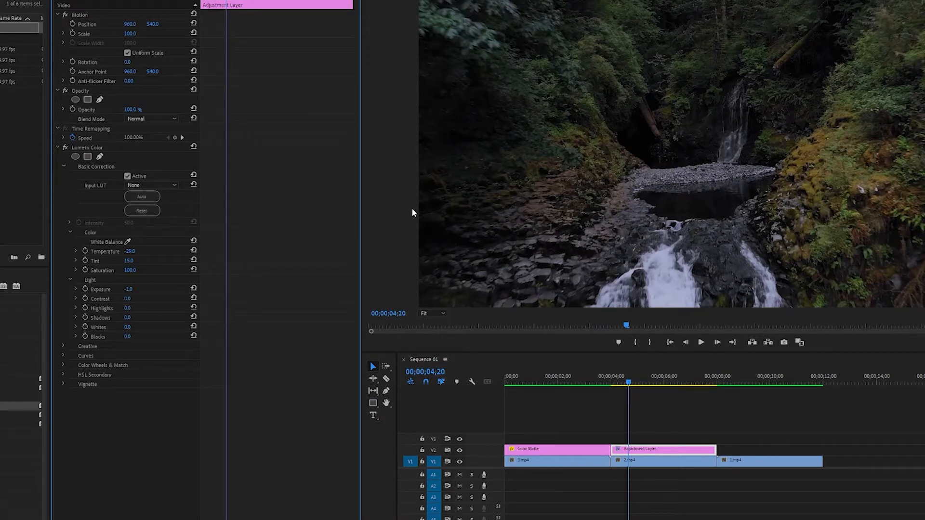
# Set the Lumetri light values to Contrast 20, Highlights -10 and Shadows 10.
pyautogui.click(127, 299)
pyautogui.write('2')
pyautogui.click(131, 309)
pyautogui.write('-10')
pyautogui.press('Return')
pyautogui.press('Return')
# Set Whites to -20 and Blacks to 20, comparing the picture with the Lumetri effect off and on.
pyautogui.click(136, 326)
pyautogui.write('-20')
pyautogui.press('Return')
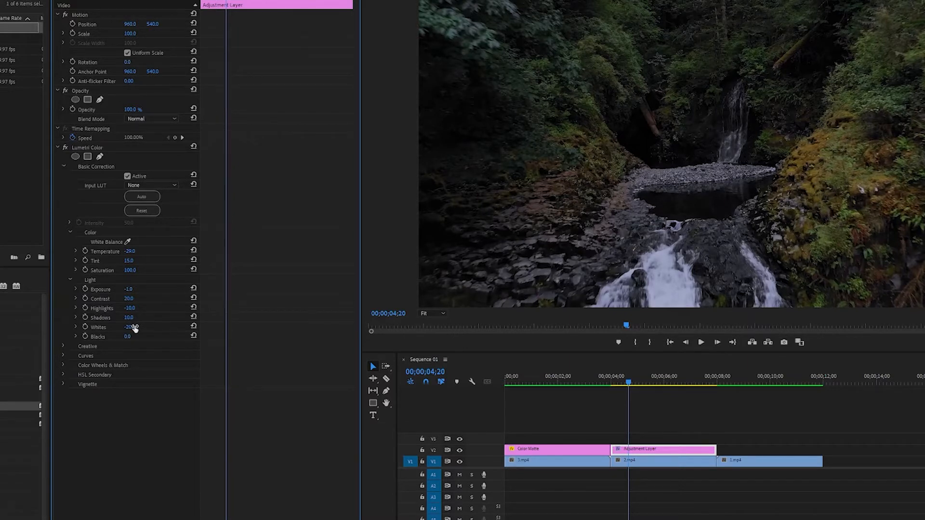
pyautogui.click(128, 337)
pyautogui.write('20')
pyautogui.press('Return')
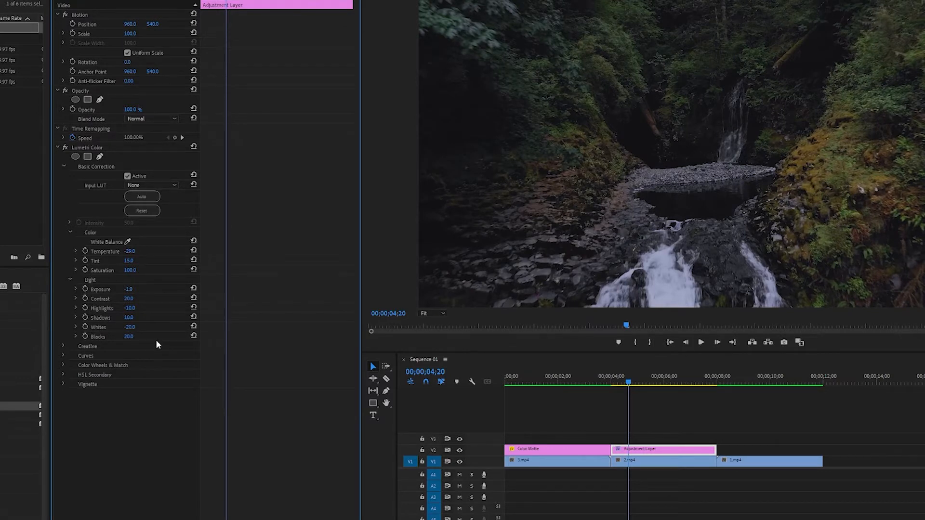
pyautogui.click(66, 148)
pyautogui.click(65, 148)
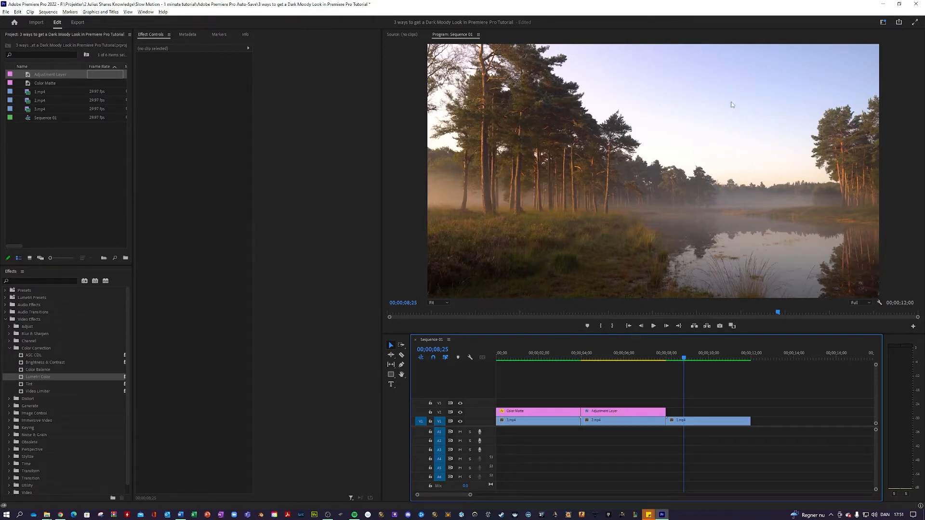
pyautogui.hotkey('alt', 'Tab')
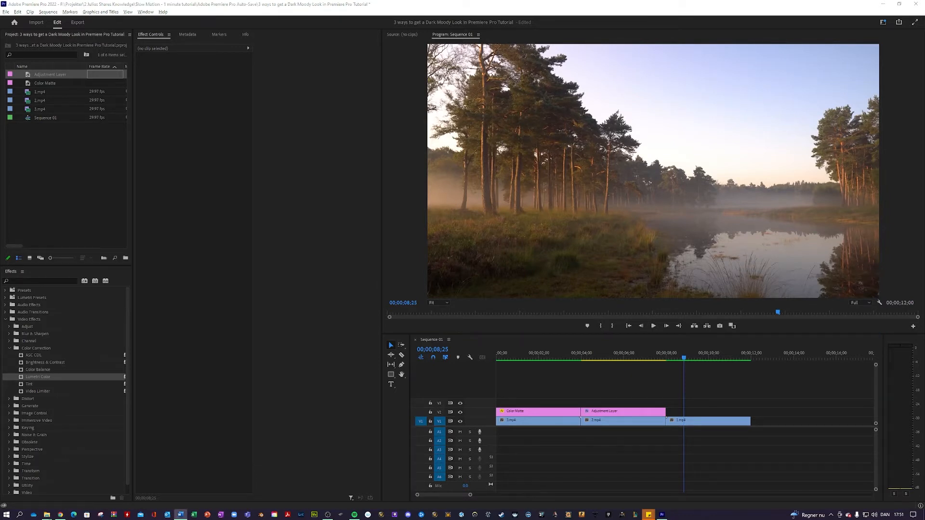
pyautogui.click(593, 386)
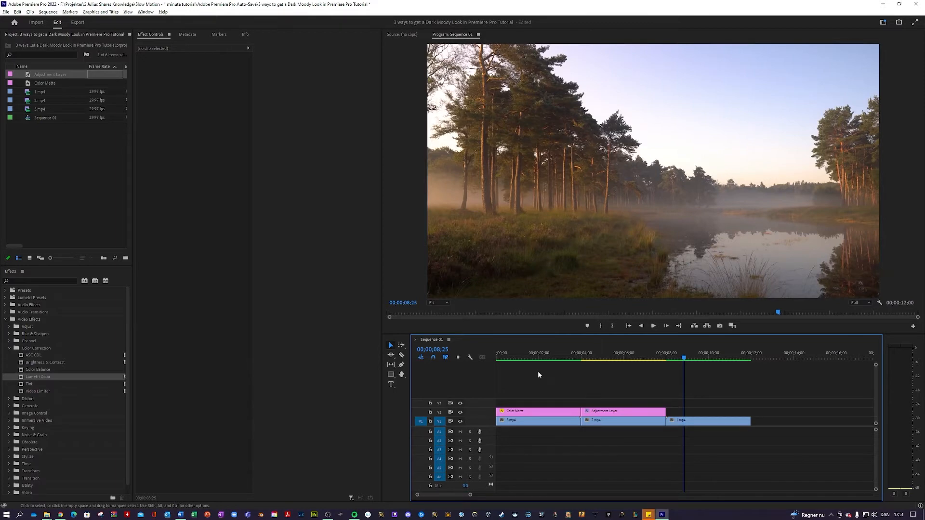
# Place an adjustment layer on V2 fitted to the third clip and apply Lumetri Color to it.
pyautogui.moveTo(30, 75); pyautogui.dragTo(669, 412)
pyautogui.moveTo(766, 412); pyautogui.dragTo(746, 412)
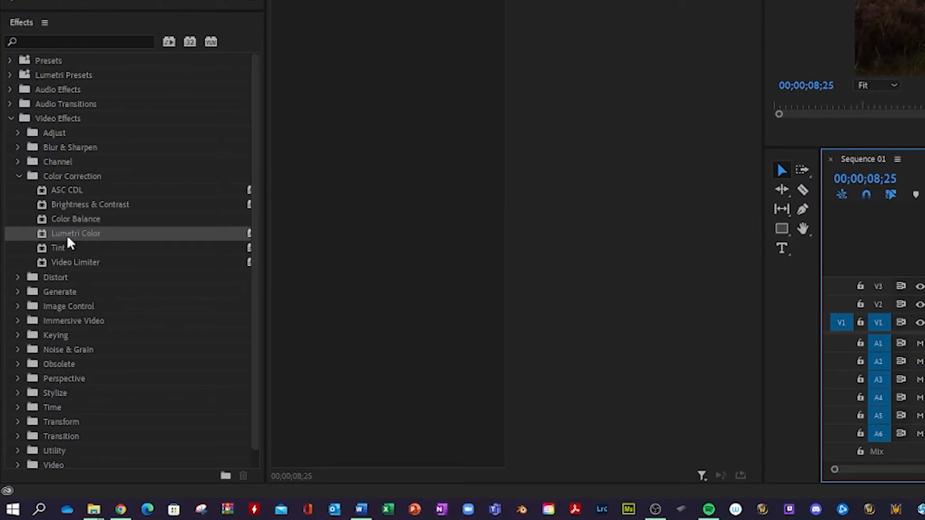
pyautogui.moveTo(67, 236); pyautogui.dragTo(784, 399)
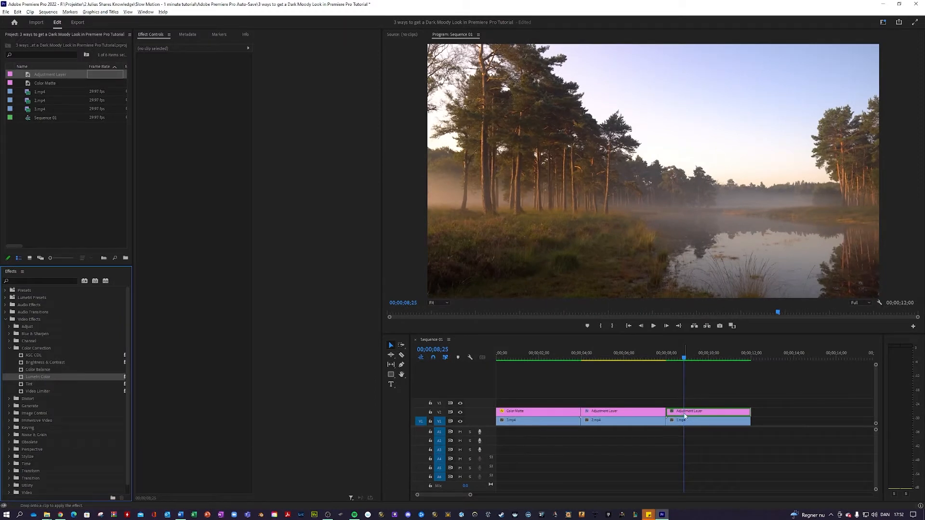
pyautogui.click(783, 398)
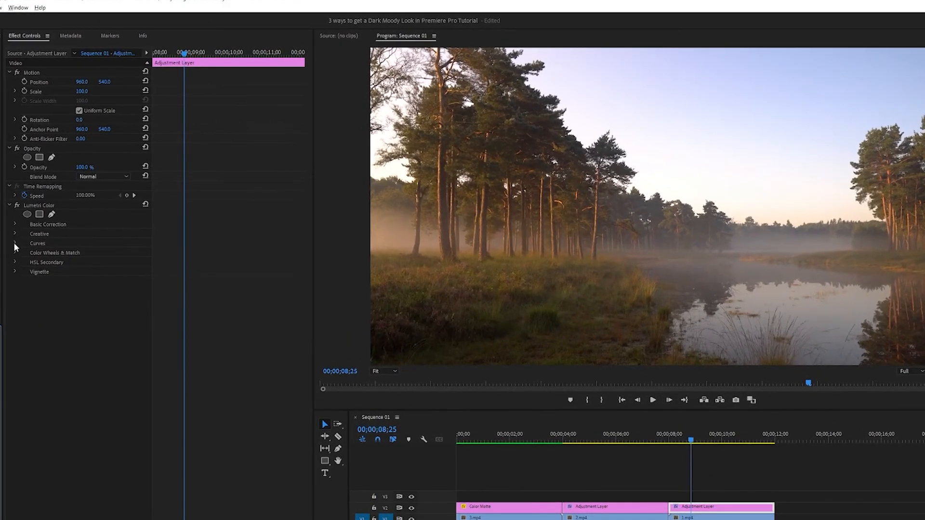
# Pull the midpoints of the blue and green RGB curves slightly below the diagonal in the third clip's Lumetri Color.
pyautogui.click(143, 201)
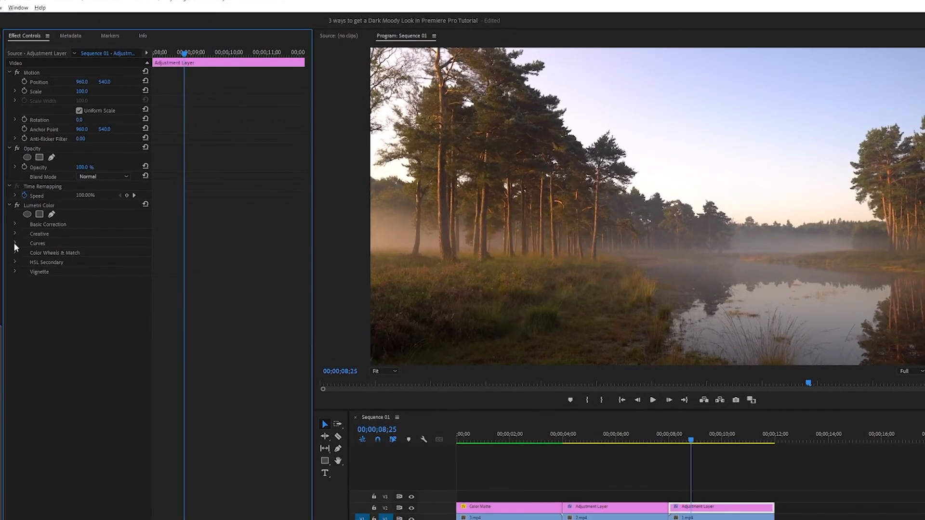
pyautogui.click(14, 242)
pyautogui.click(106, 295)
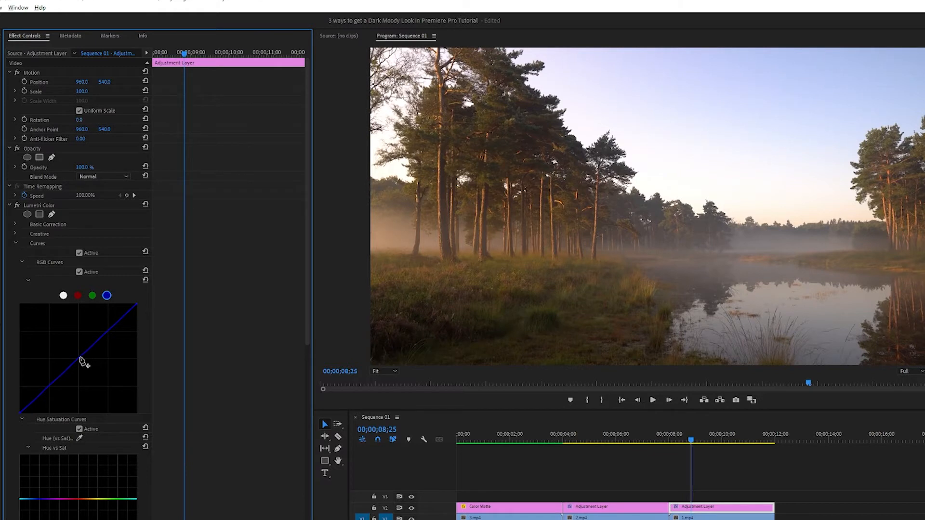
pyautogui.moveTo(81, 358); pyautogui.dragTo(87, 366)
pyautogui.click(93, 296)
pyautogui.moveTo(81, 359); pyautogui.dragTo(94, 366)
# Pull the midpoint of the red RGB curve below the diagonal and compare the picture with the effect off and on.
pyautogui.click(77, 296)
pyautogui.click(17, 205)
pyautogui.click(17, 206)
pyautogui.click(17, 206)
pyautogui.click(17, 207)
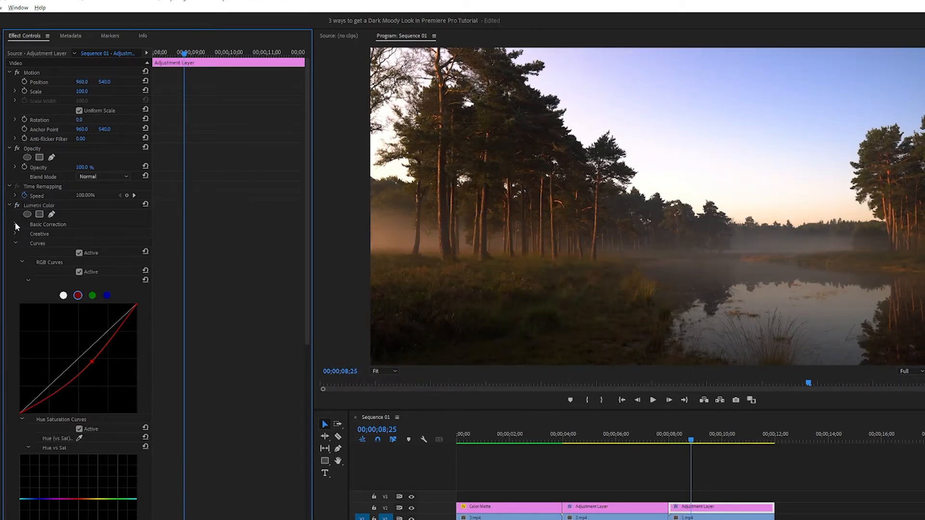
# Set Exposure to -0.3 and Temperature to -10 in the Basic Correction of the third clip's Lumetri Color.
pyautogui.click(16, 226)
pyautogui.click(82, 347)
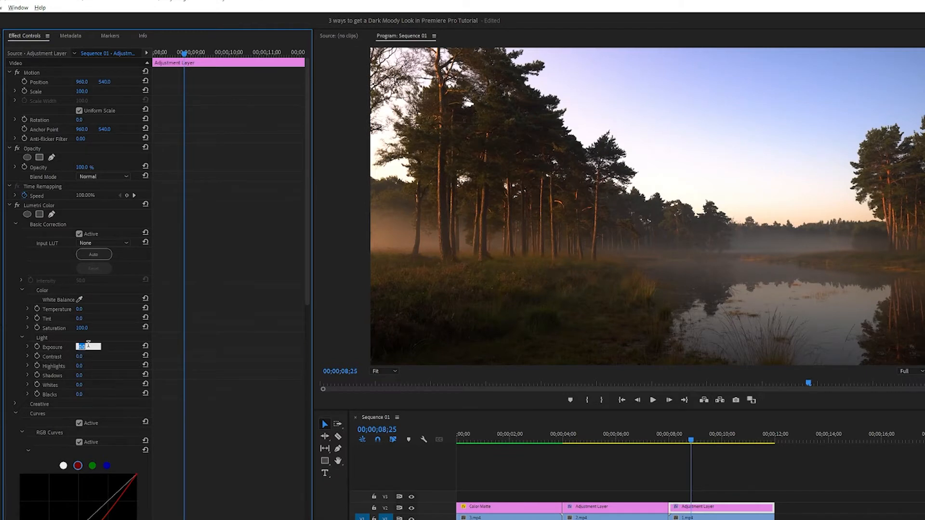
pyautogui.write('-0.3')
pyautogui.press('Return')
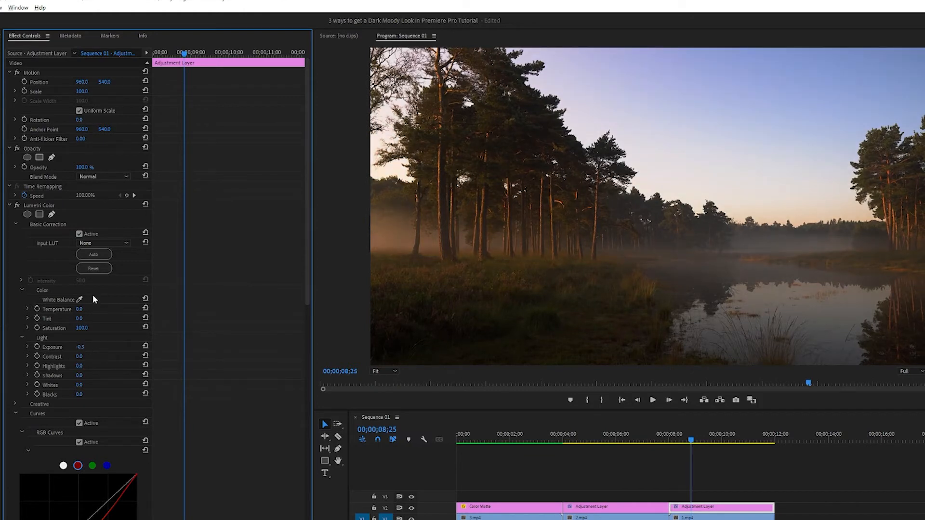
pyautogui.click(80, 309)
pyautogui.write('-10')
pyautogui.press('Return')
pyautogui.click(9, 206)
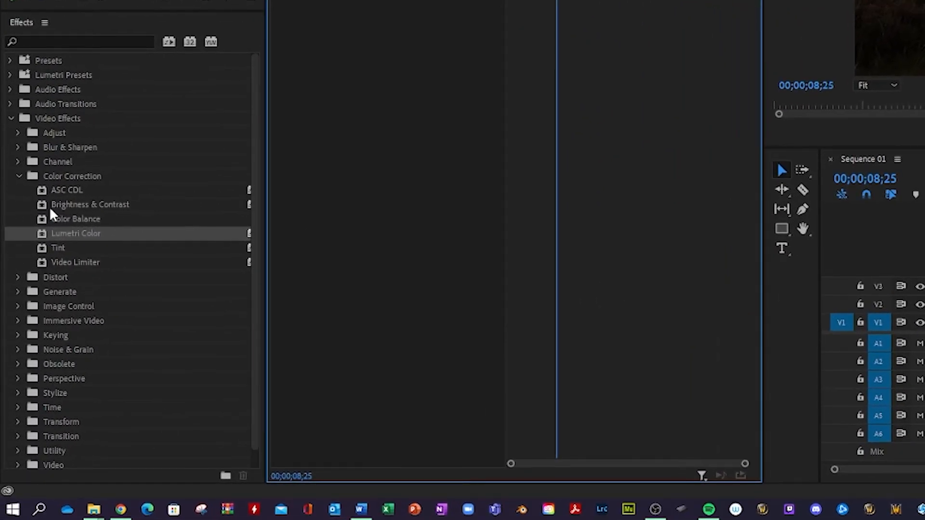
# Apply the Tint effect to the adjustment layer above the third clip and set Amount to Tint to 55%.
pyautogui.moveTo(45, 248); pyautogui.dragTo(685, 415)
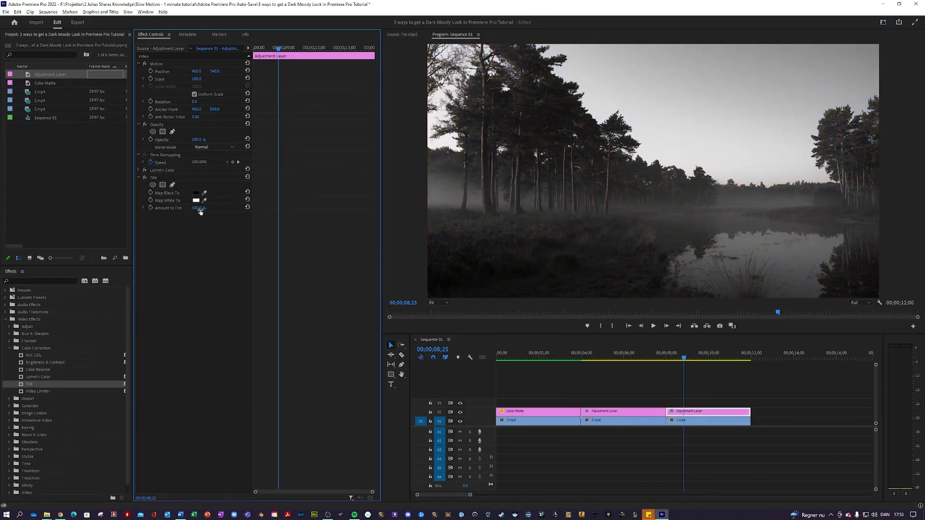
pyautogui.click(199, 207)
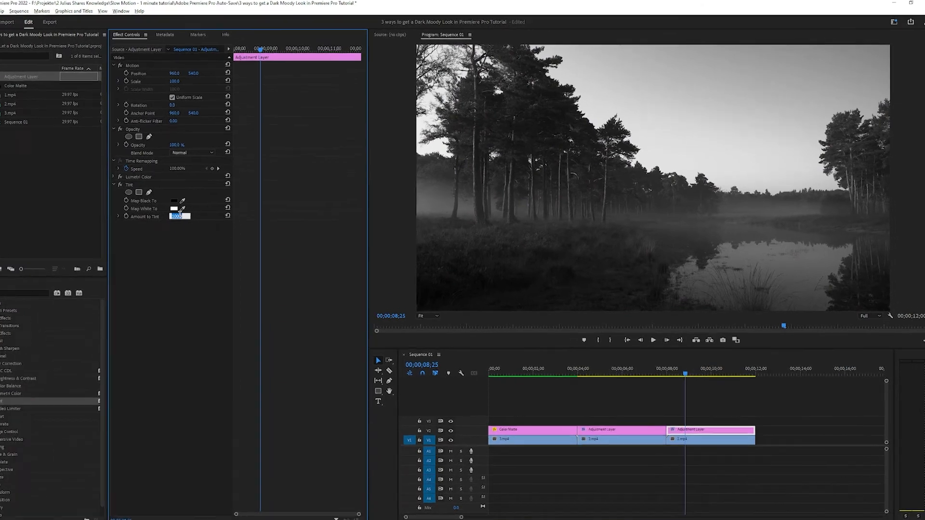
pyautogui.write('55')
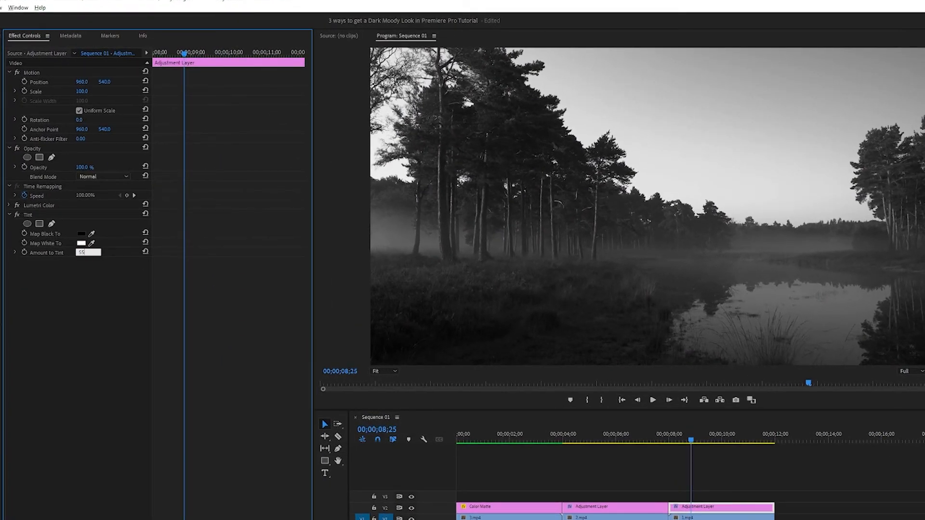
pyautogui.press('Return')
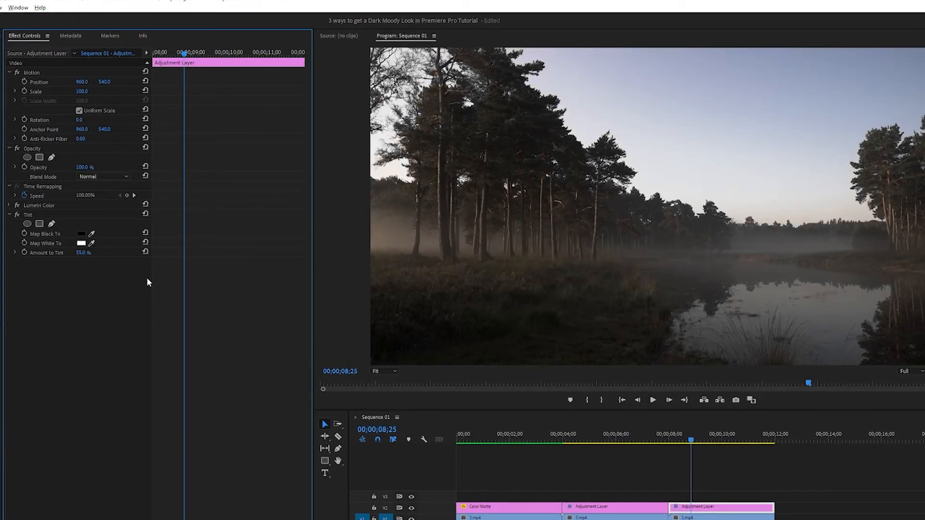
# Try Amount to Tint at 60%, set it to 65%, and compare the picture with track V2 hidden and shown.
pyautogui.click(83, 253)
pyautogui.write('60')
pyautogui.press('Return')
pyautogui.moveTo(84, 256); pyautogui.dragTo(89, 254)
pyautogui.click(89, 254)
pyautogui.write('65')
pyautogui.press('Return')
pyautogui.click(411, 509)
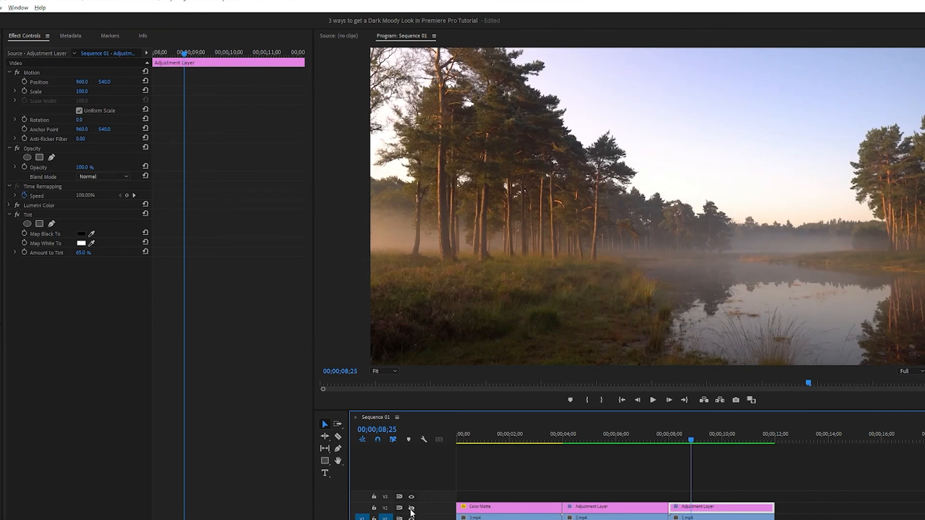
pyautogui.click(411, 510)
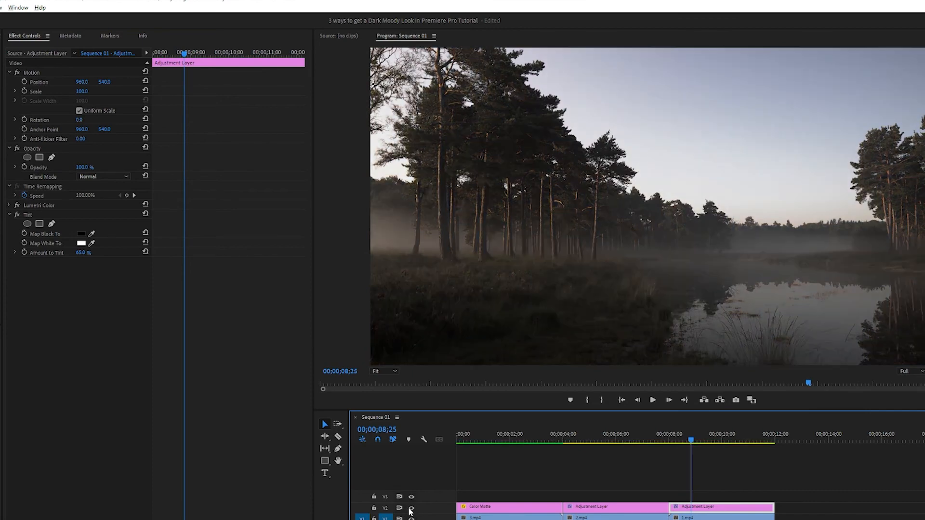